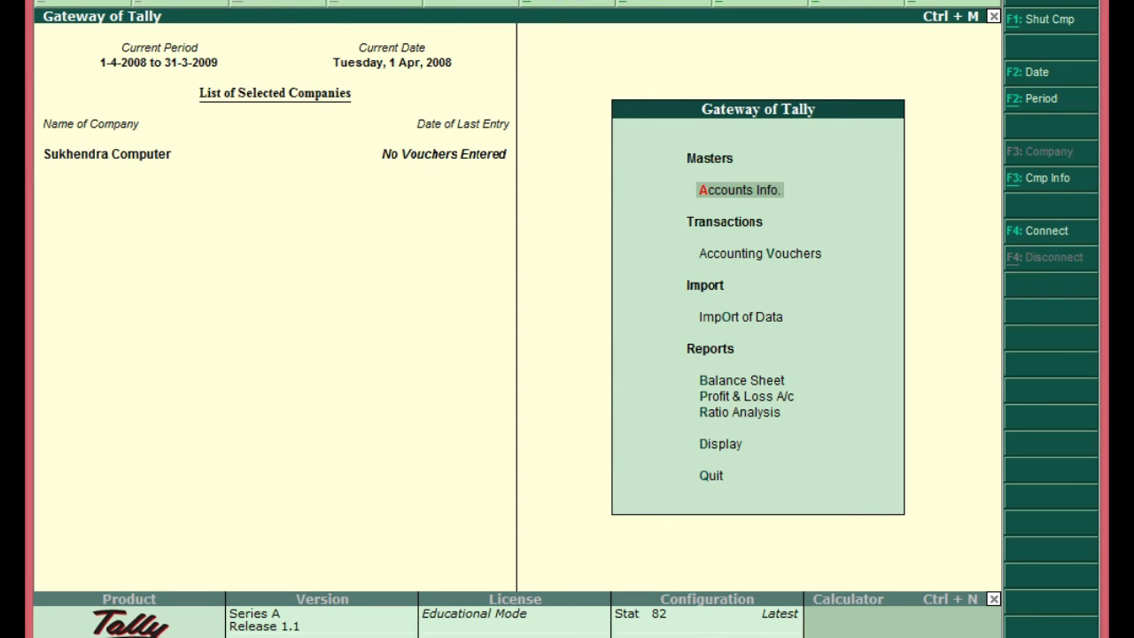
- Open the company Sukhendra Computer for alteration from the company information options
key(Return)
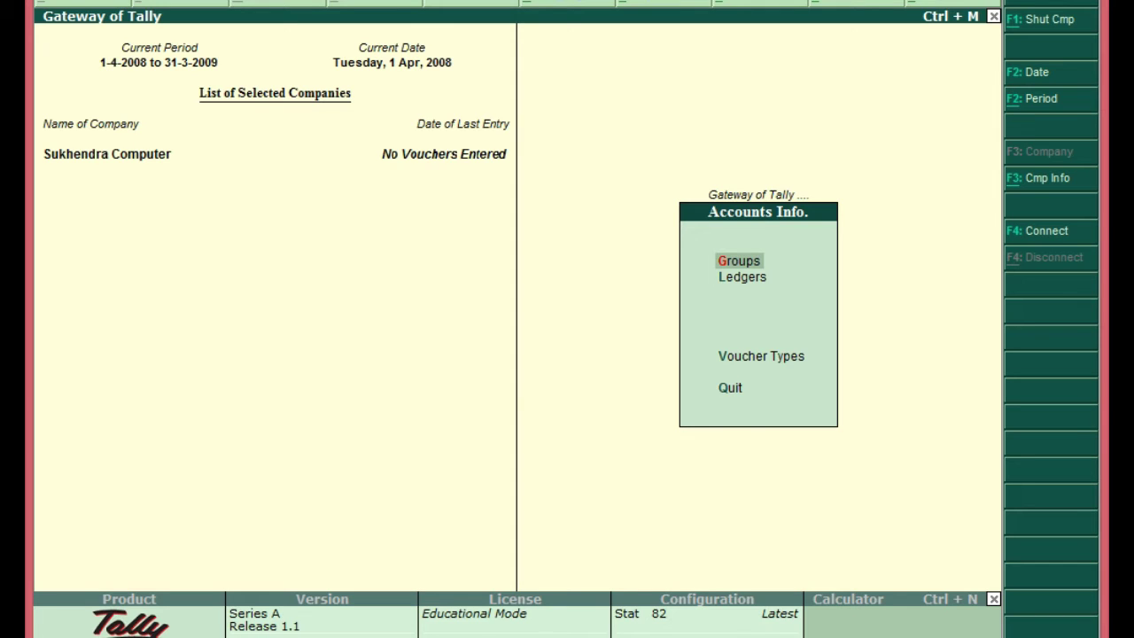
key(alt+F3)
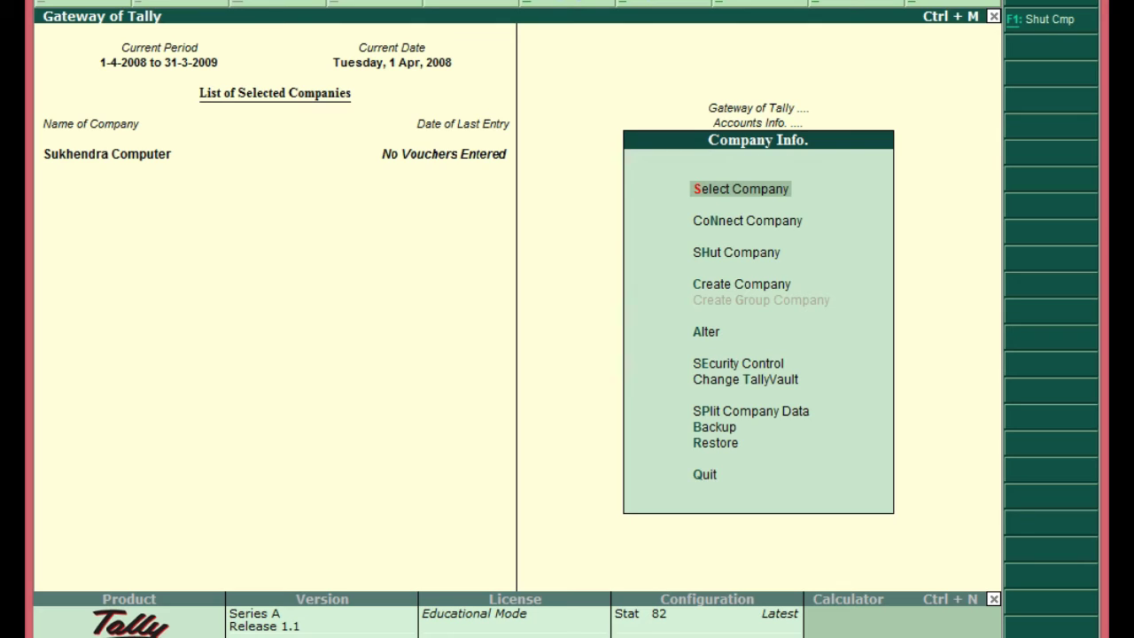
key(Down)
key(Down)
key(Down)
key(Down)
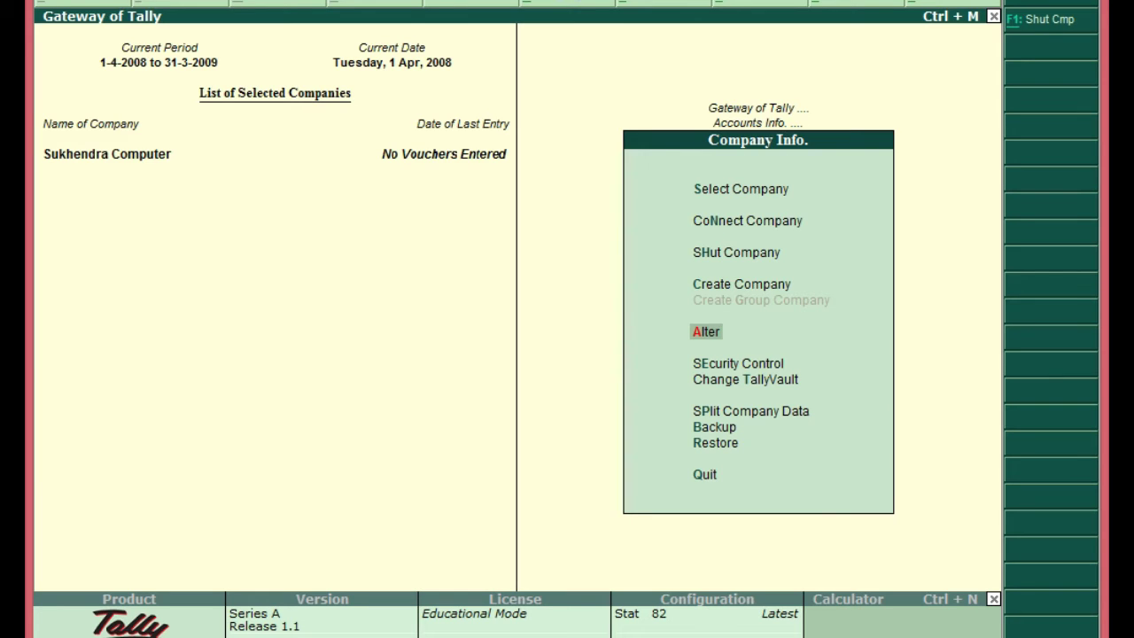
key(Return)
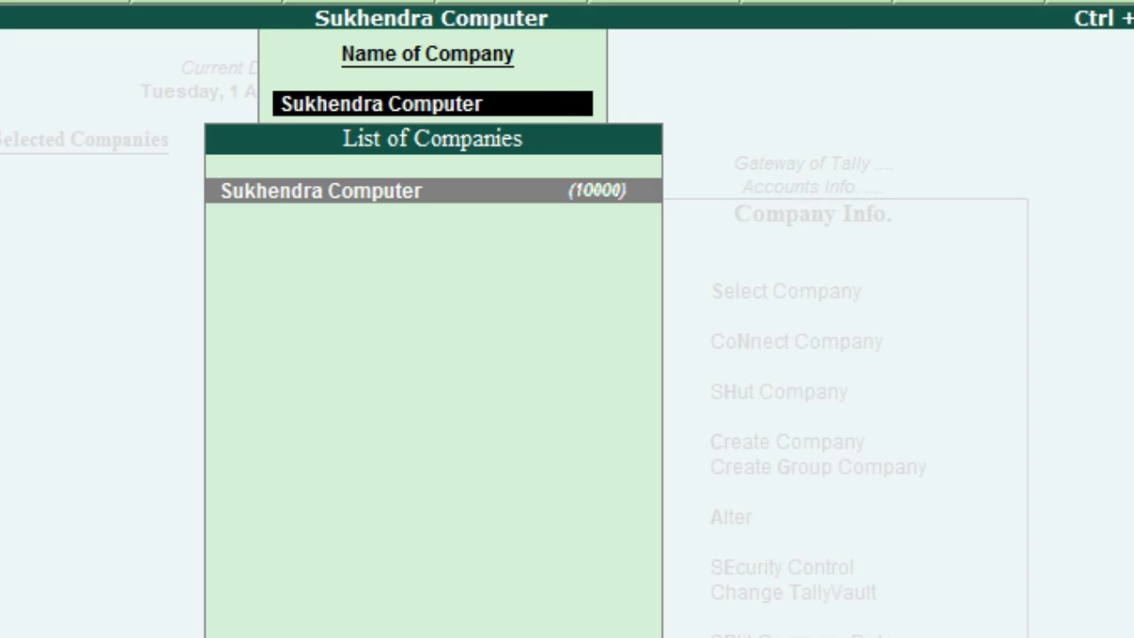
key(Return)
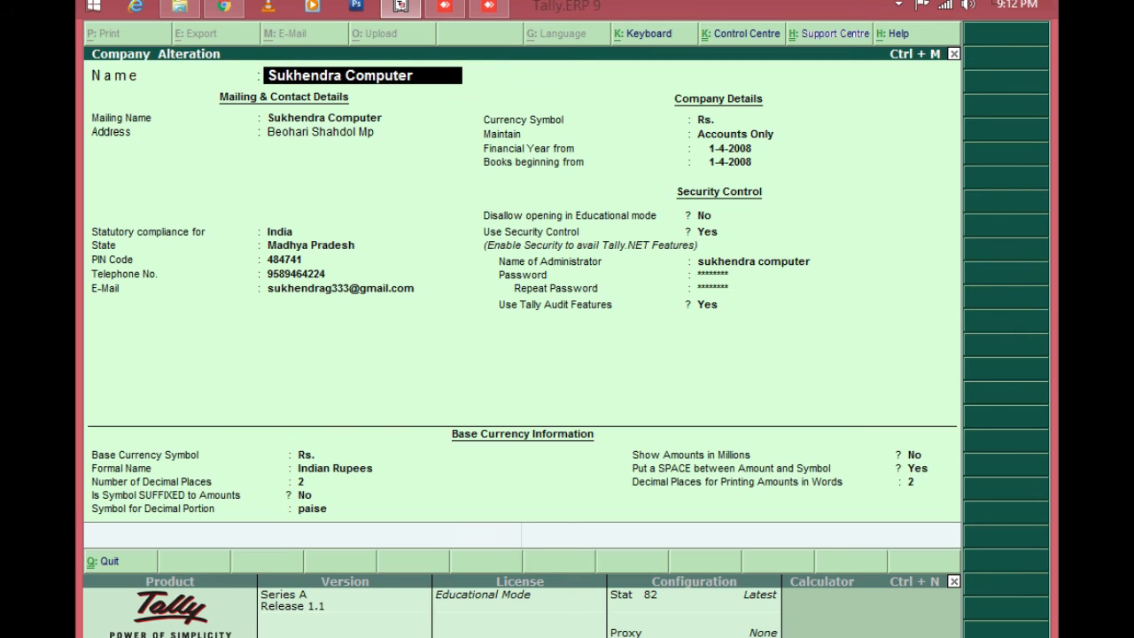
- Rename the company as Sukhendra Computer Center and accept the same text as its mailing name
key(Return)
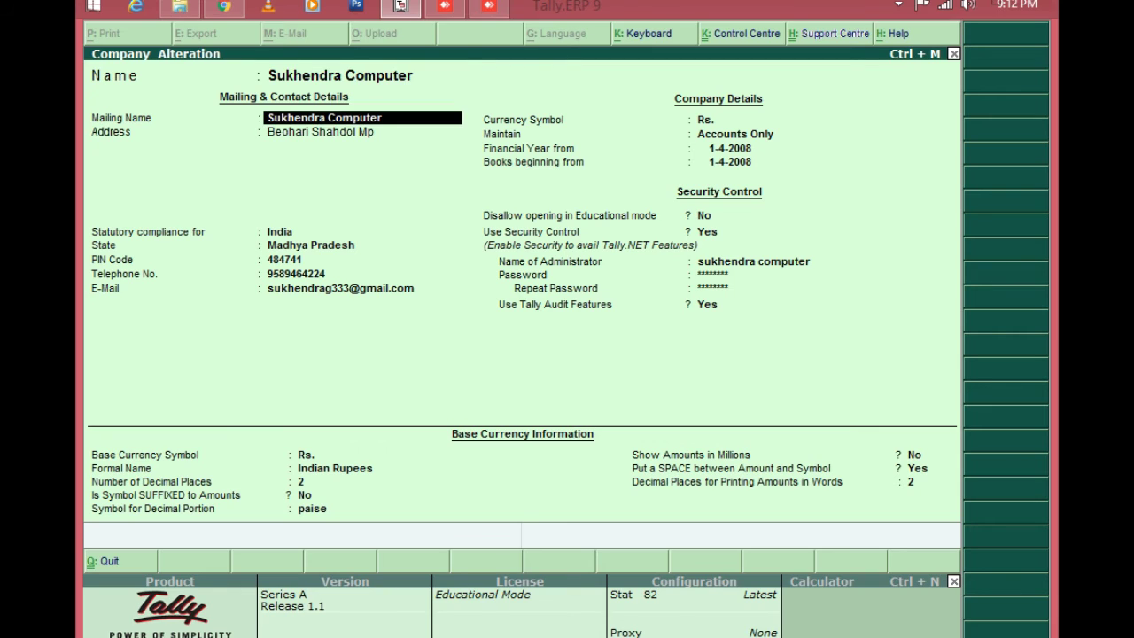
key(shift+Tab)
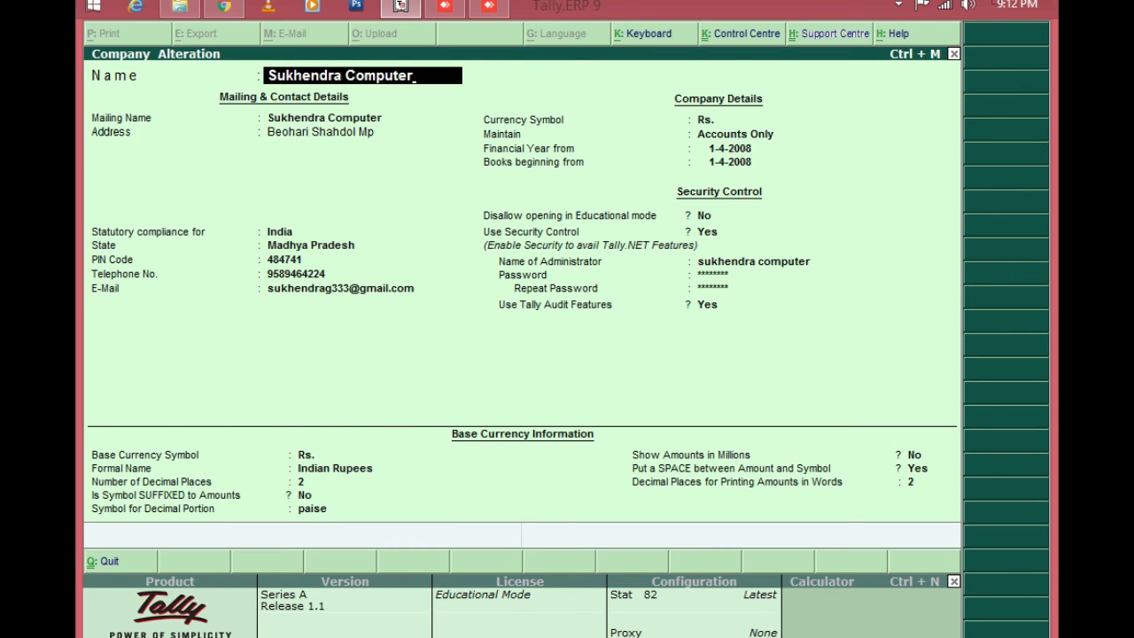
text(Center)
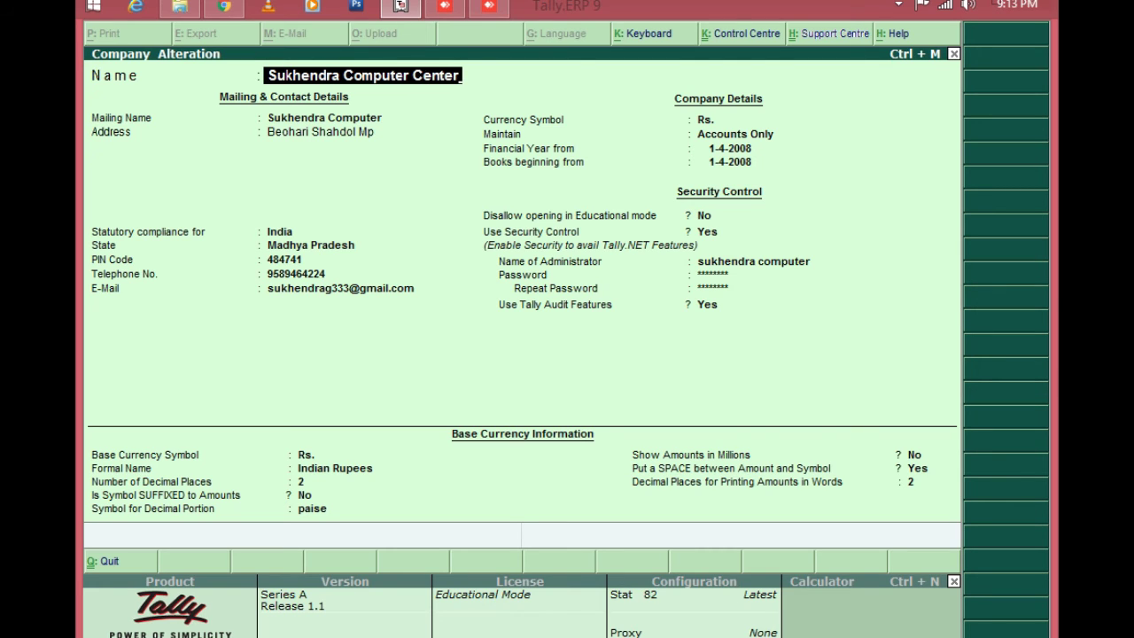
key(Return)
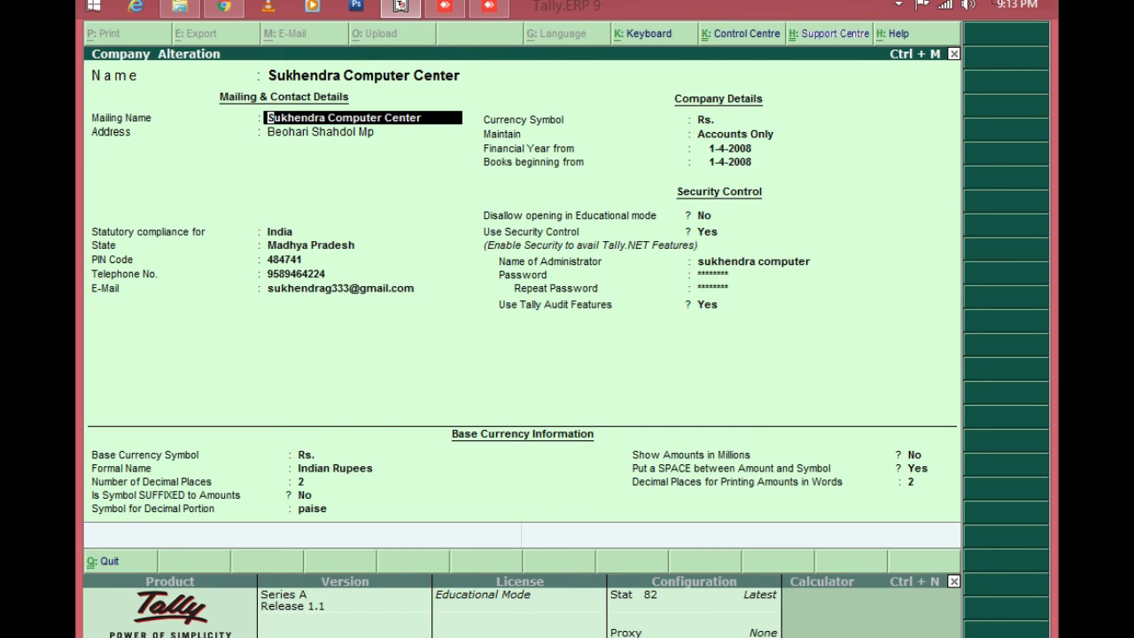
key(Return)
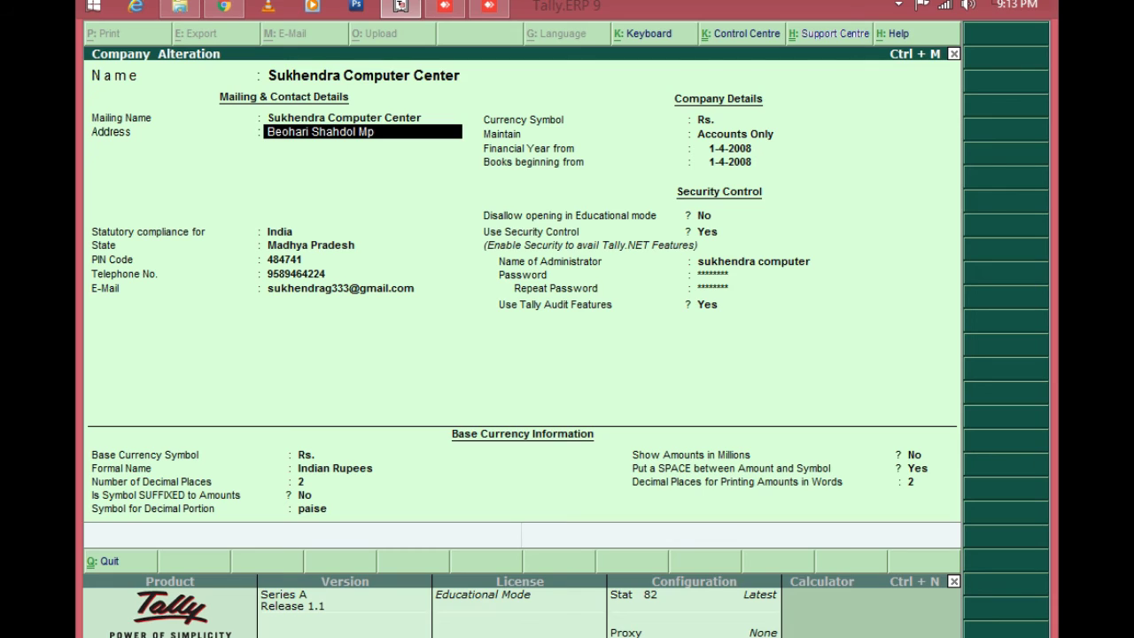
- Remove the trailing state abbreviation from the company's address and proceed to the statutory compliance country
key(BackSpace)
key(BackSpace)
text(P)
key(BackSpace)
key(Return)
key(Return)
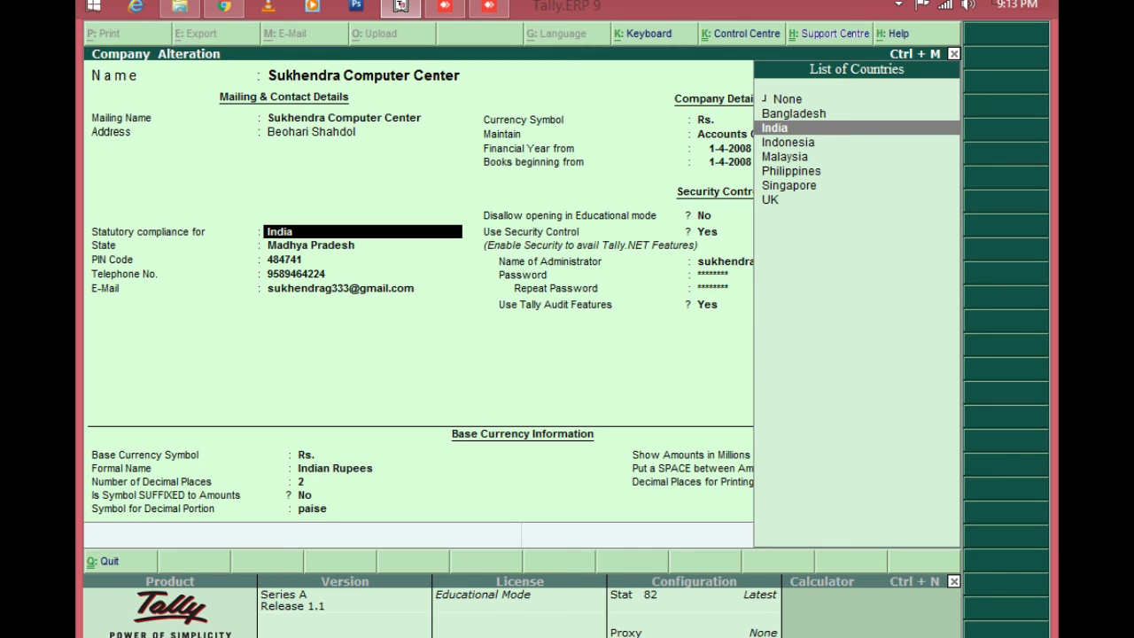
- Set the statutory compliance country to UK and accept the existing e-mail entry
key(Down)
key(Down)
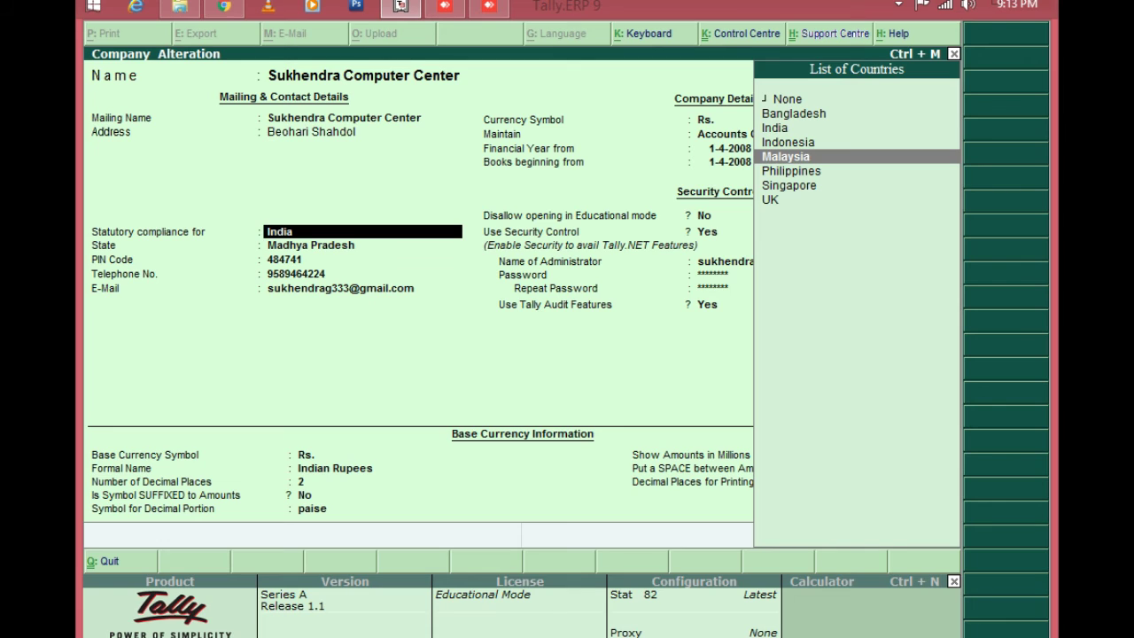
key(Down)
key(Down)
key(Down)
key(Return)
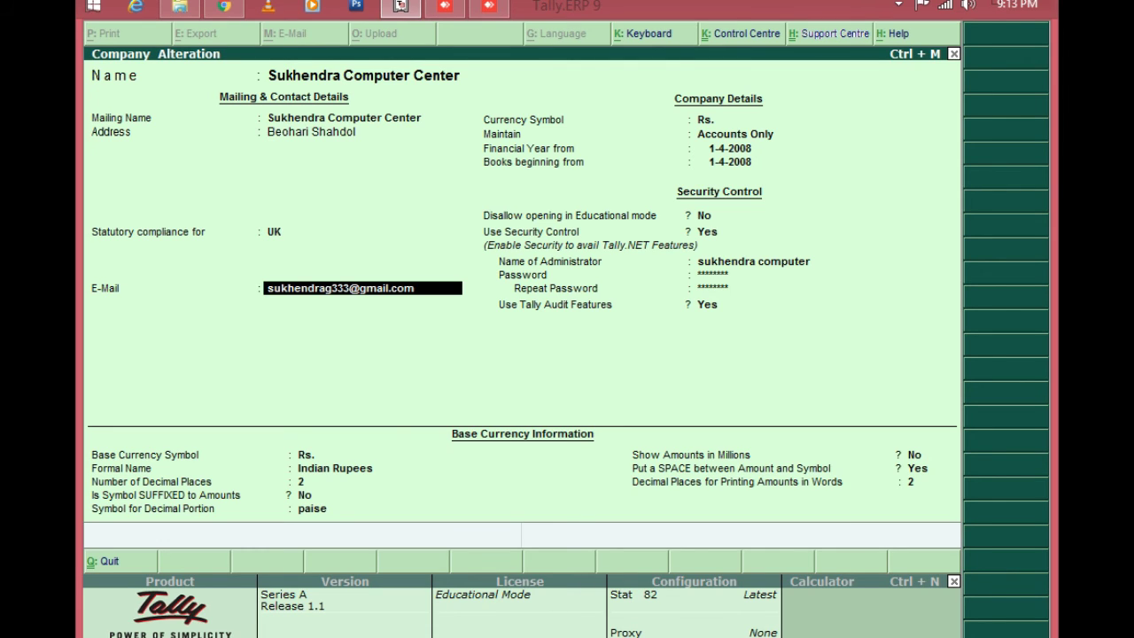
key(Return)
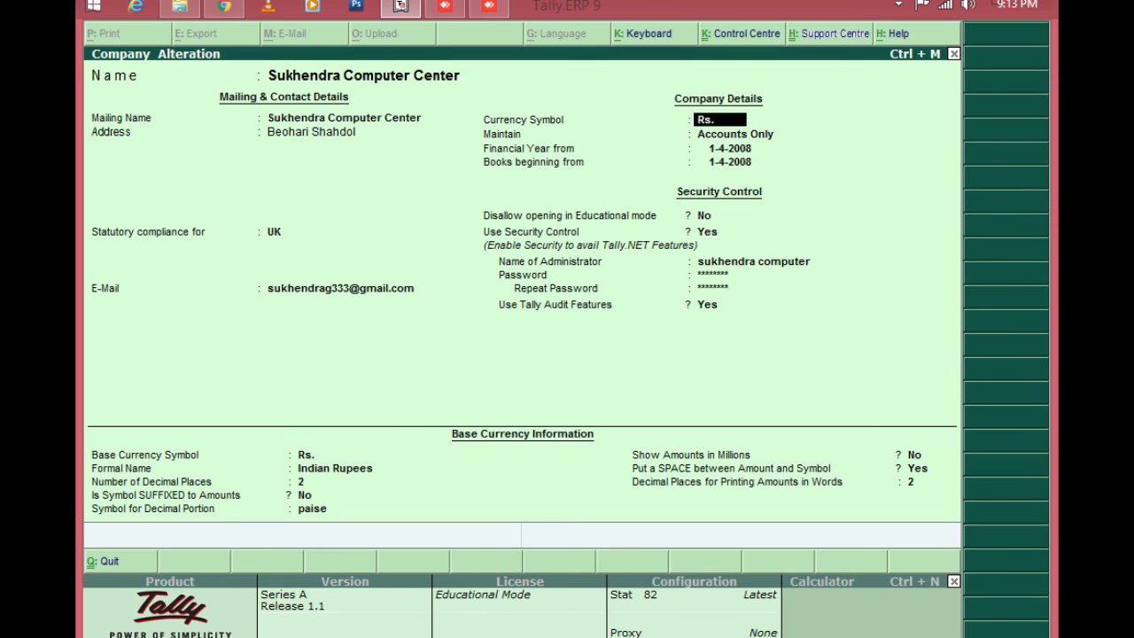
- Choose Accounts only as the type of company and accept the existing currency symbol and financial year dates
key(Return)
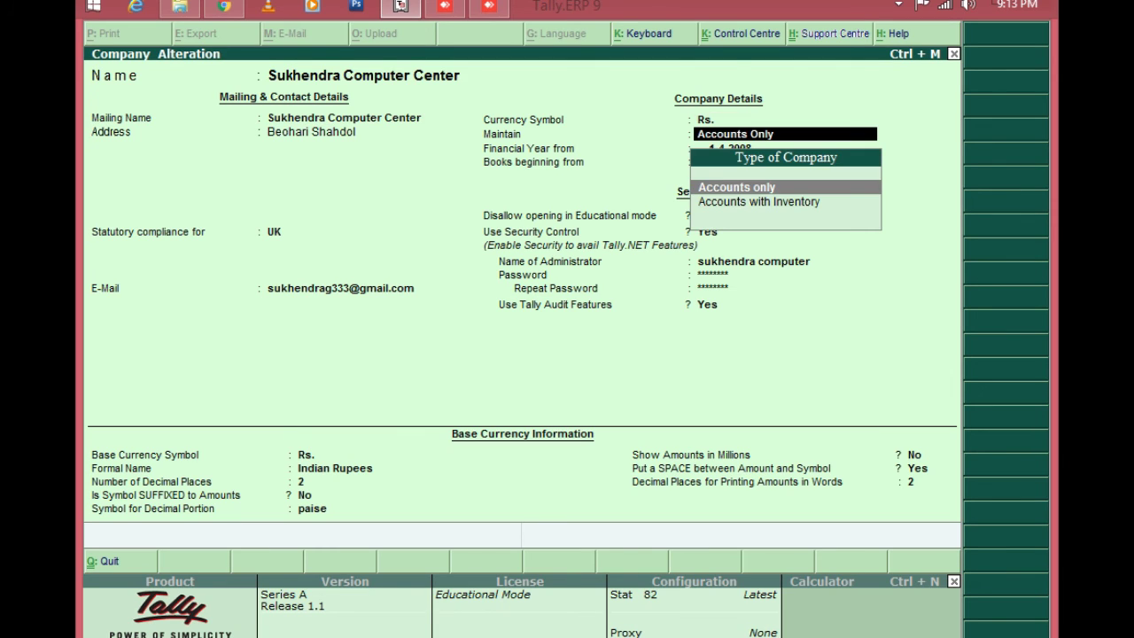
key(Down)
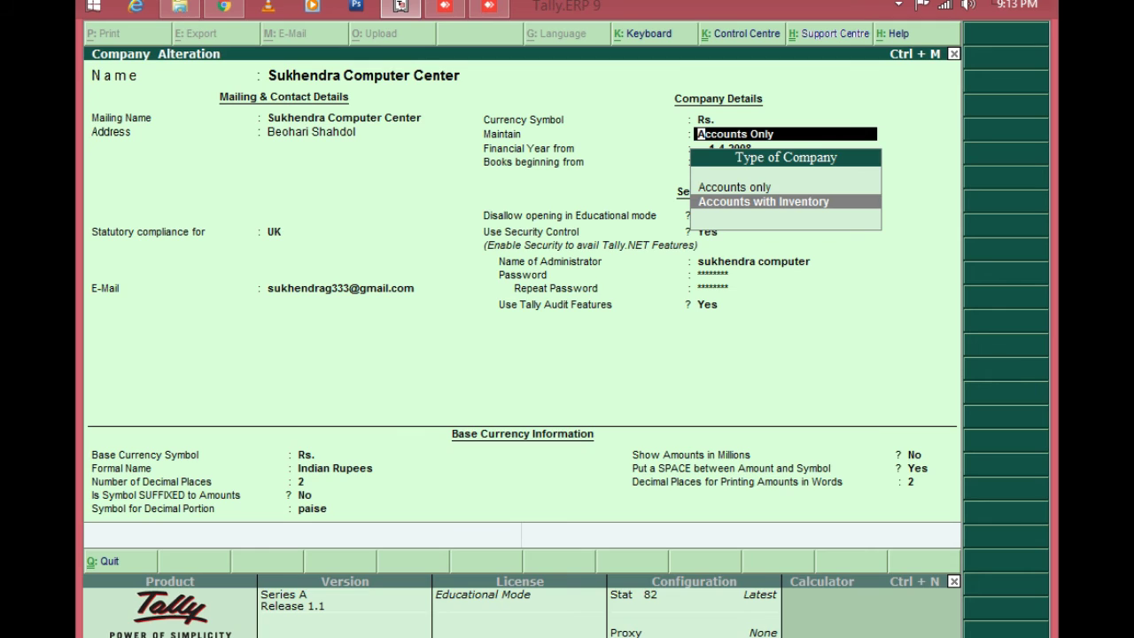
key(Up)
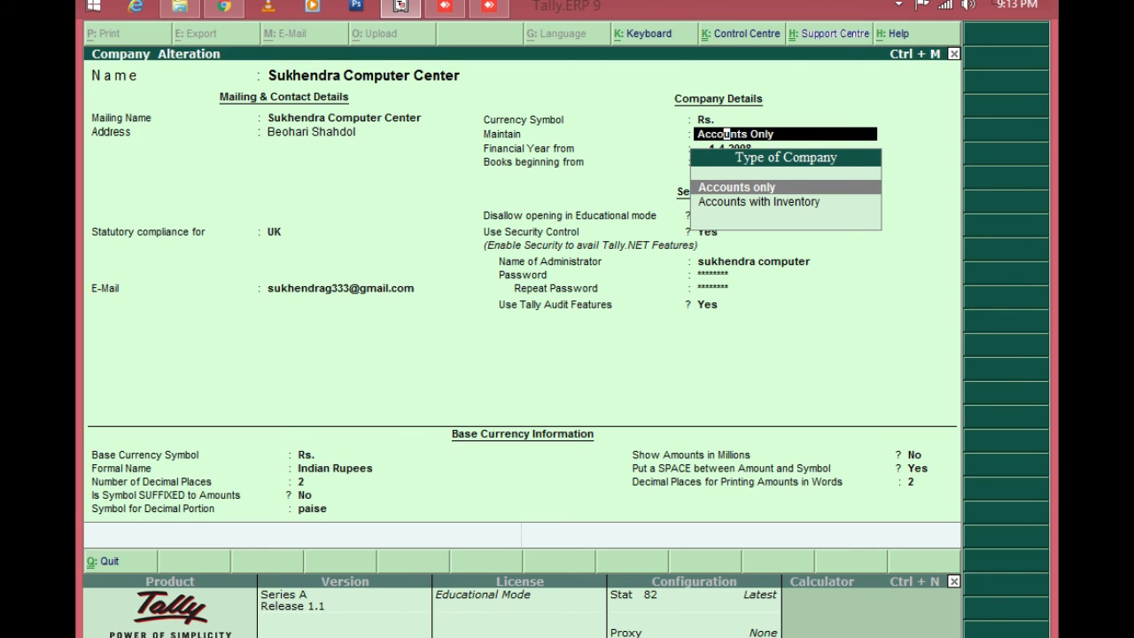
key(Return)
key(Return)
key(Return)
key(Return)
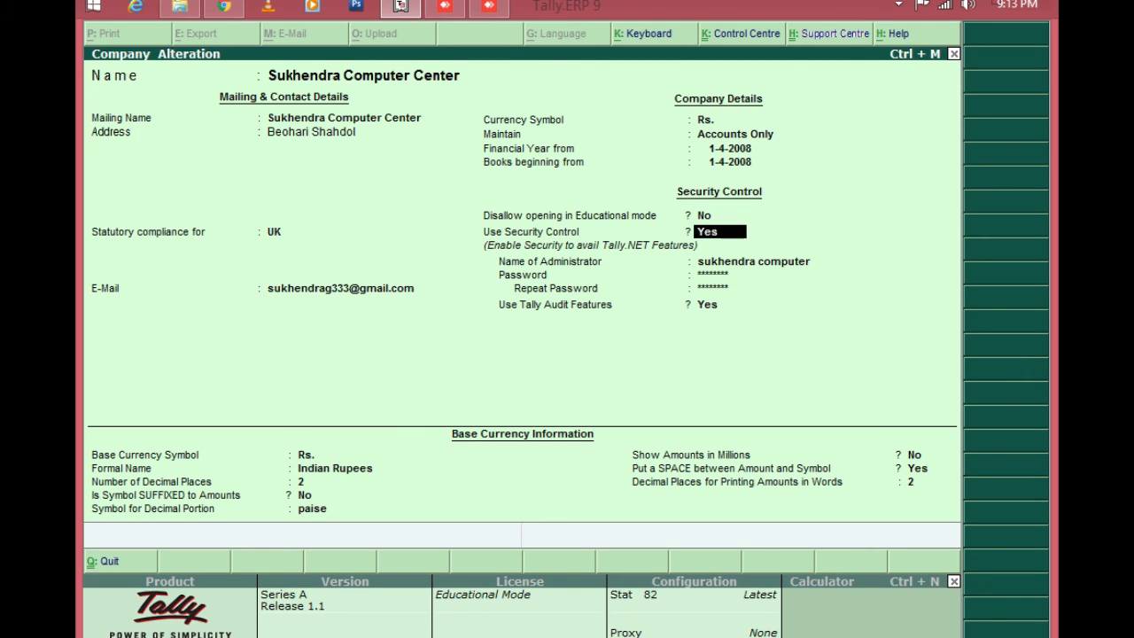
- Accept the existing security control settings, including the administrator credentials and Tally audit features
key(BackSpace)
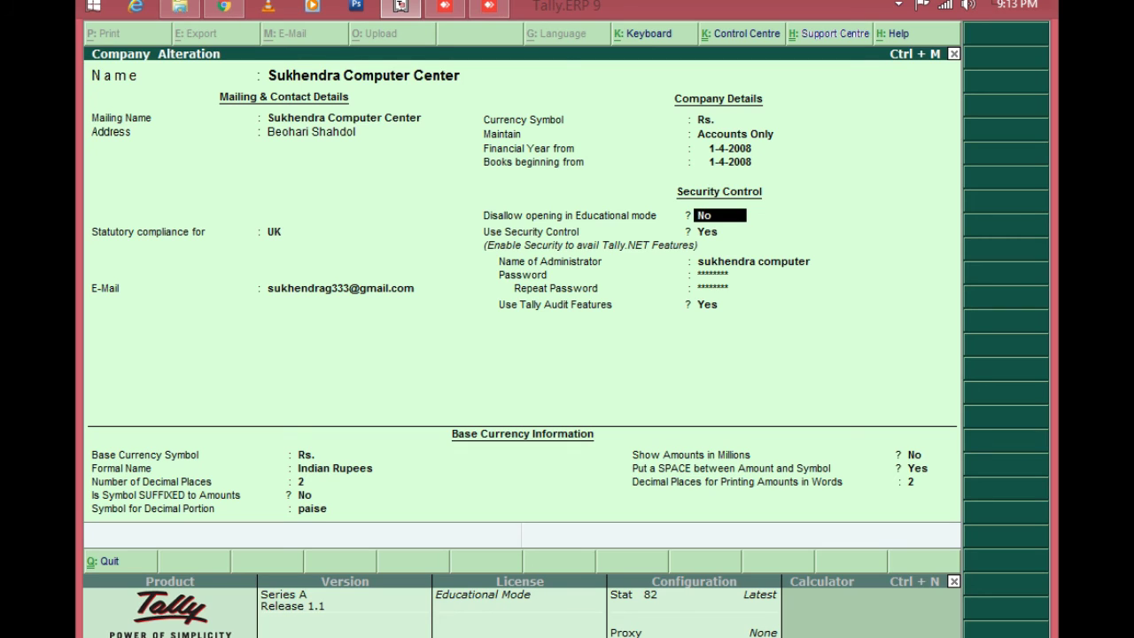
key(Return)
key(Return)
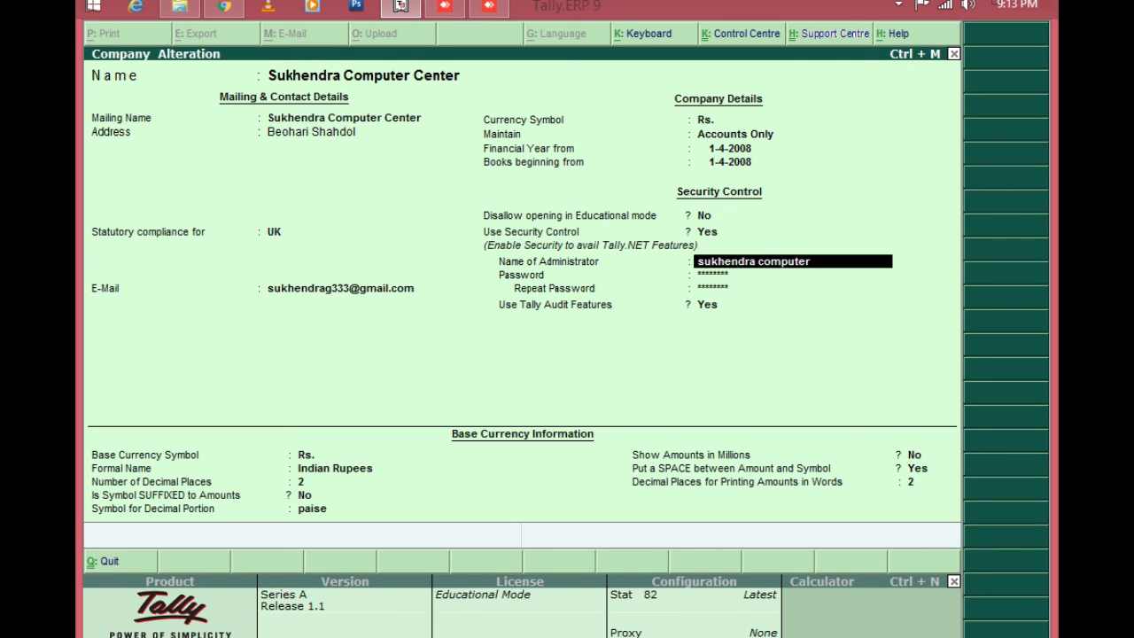
key(Return)
key(Return)
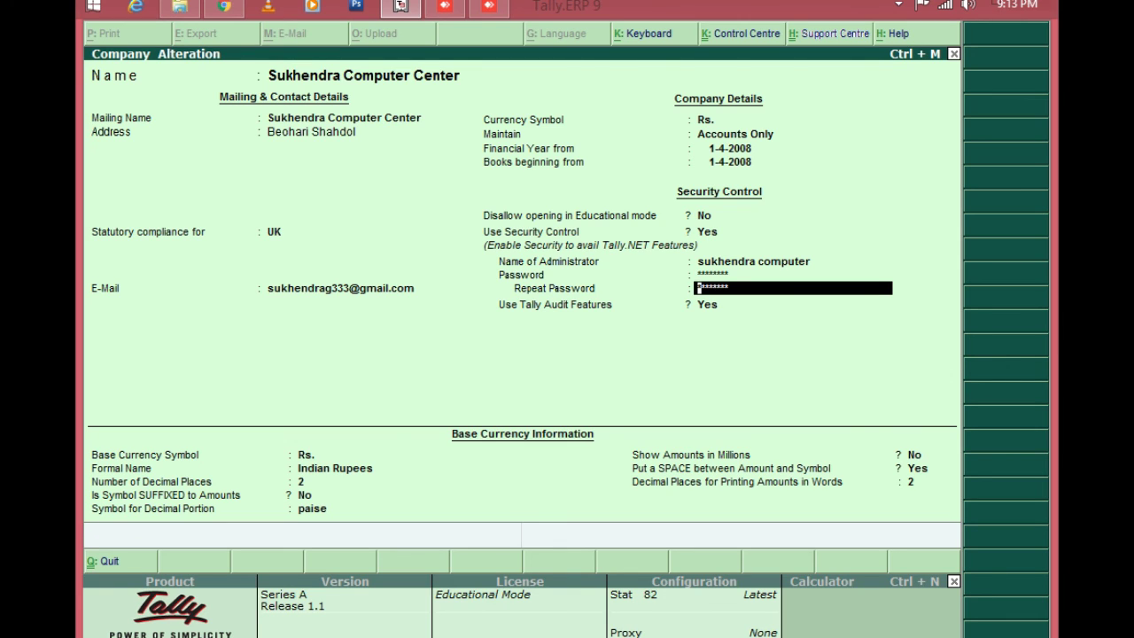
key(Return)
key(Return)
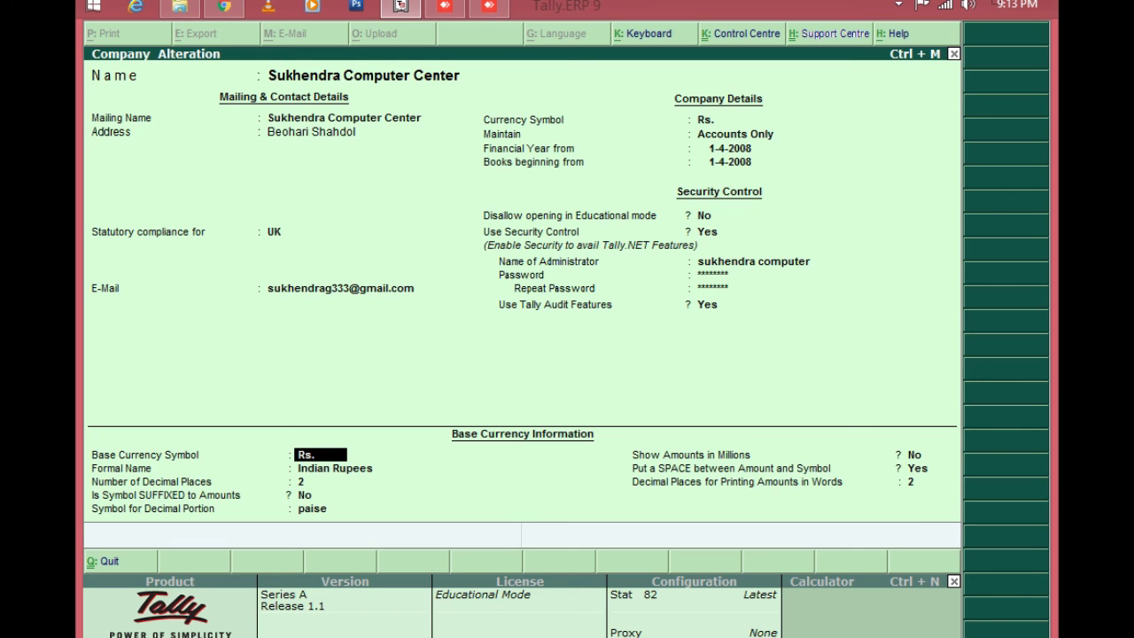
- Accept the existing base currency information and save the company alteration
key(Return)
key(Return)
key(Return)
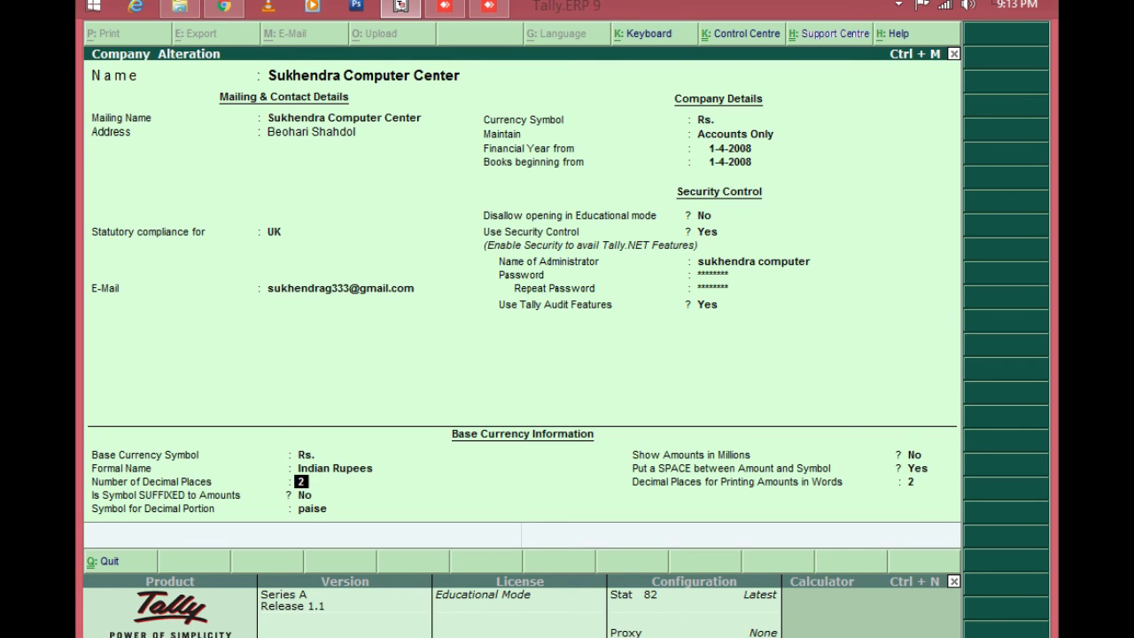
key(Return)
key(Return)
key(Return)
key(Return)
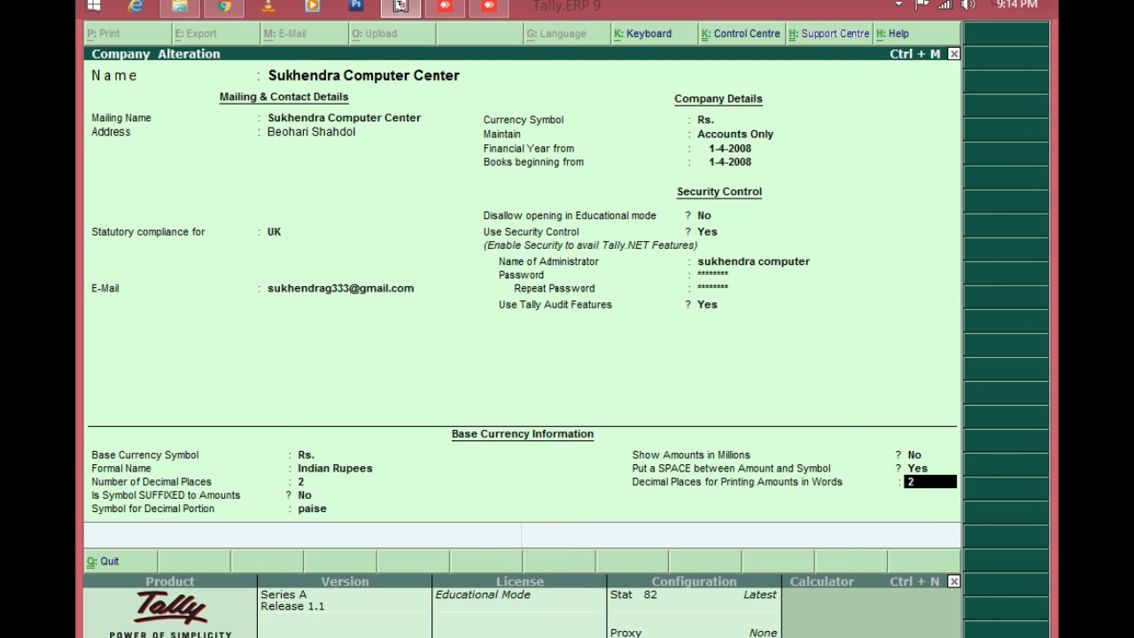
key(Return)
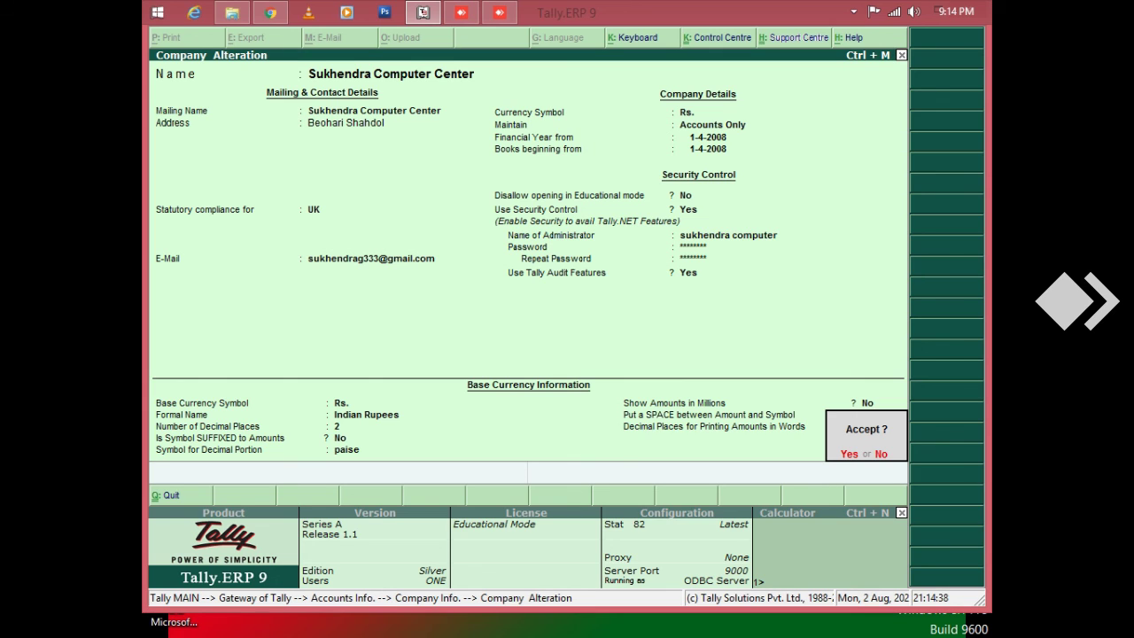
key(Return)
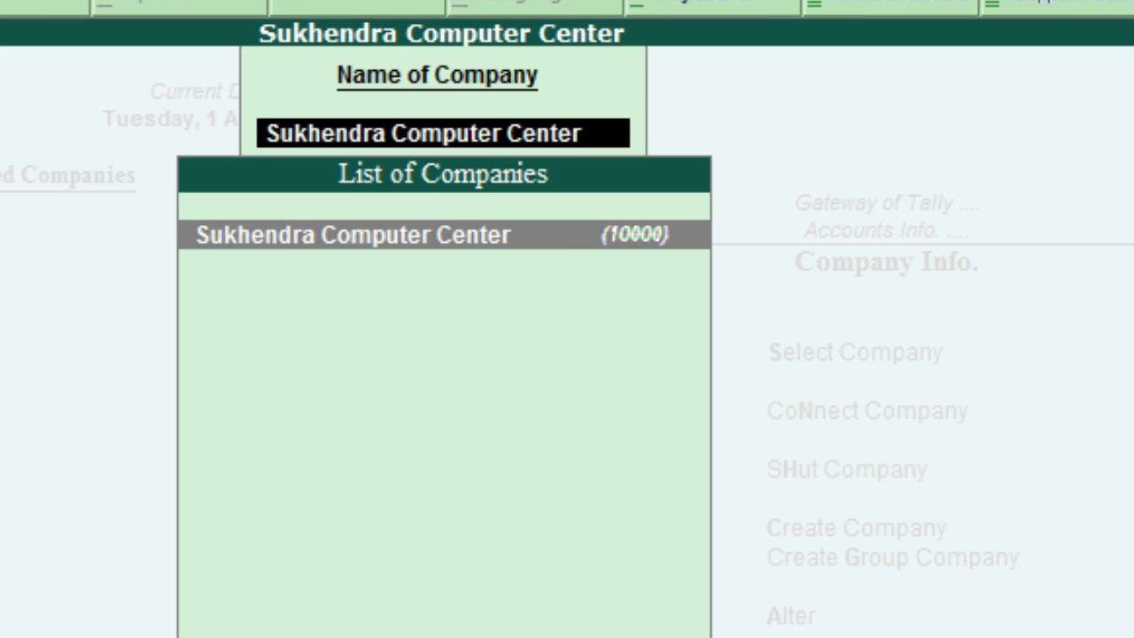
- Clear the company name in the company selection for alteration
key(BackSpace)
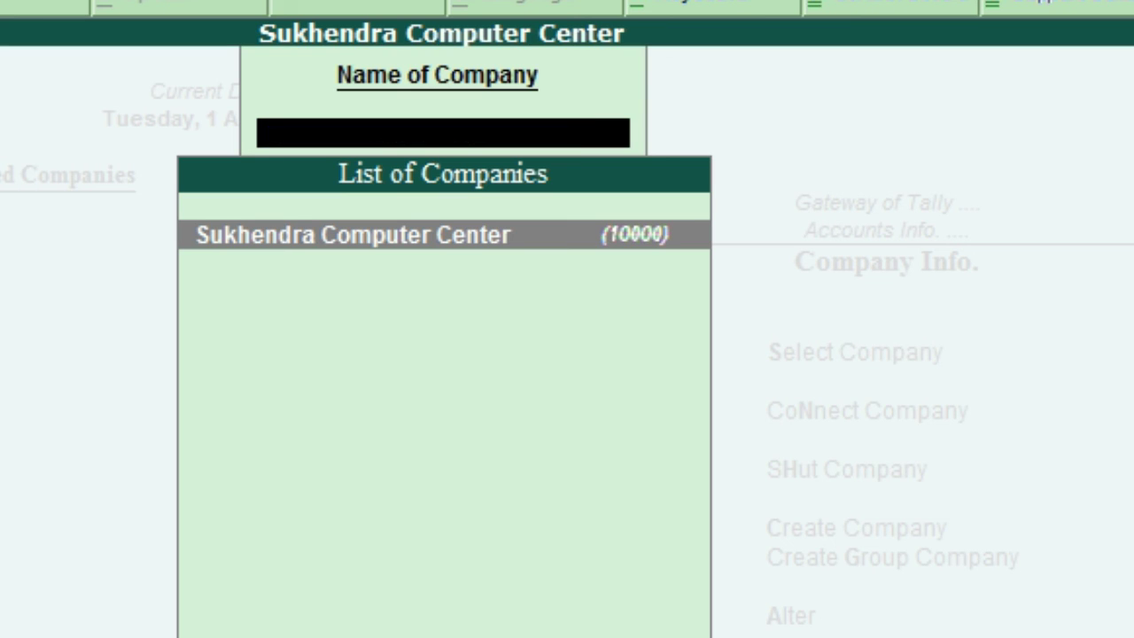